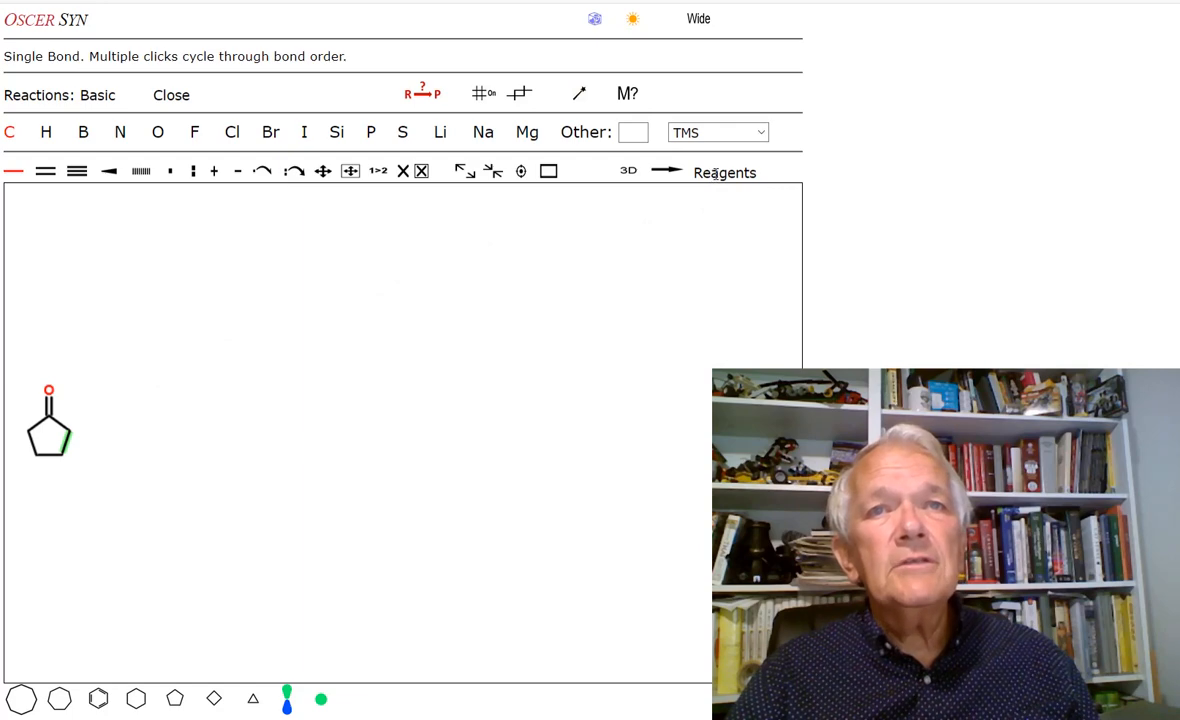
Step: Place an LDA reaction arrow to the right of the cyclopentanone and generate its lithium enolate product
left_click(660, 168)
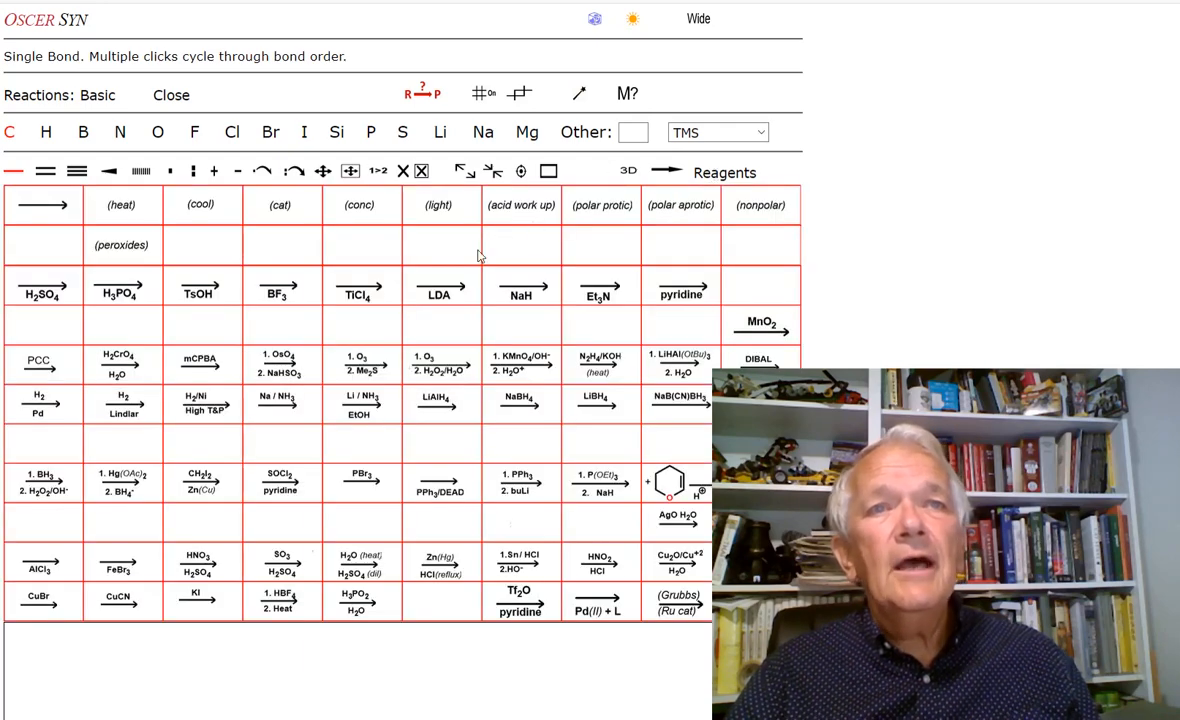
left_click(447, 293)
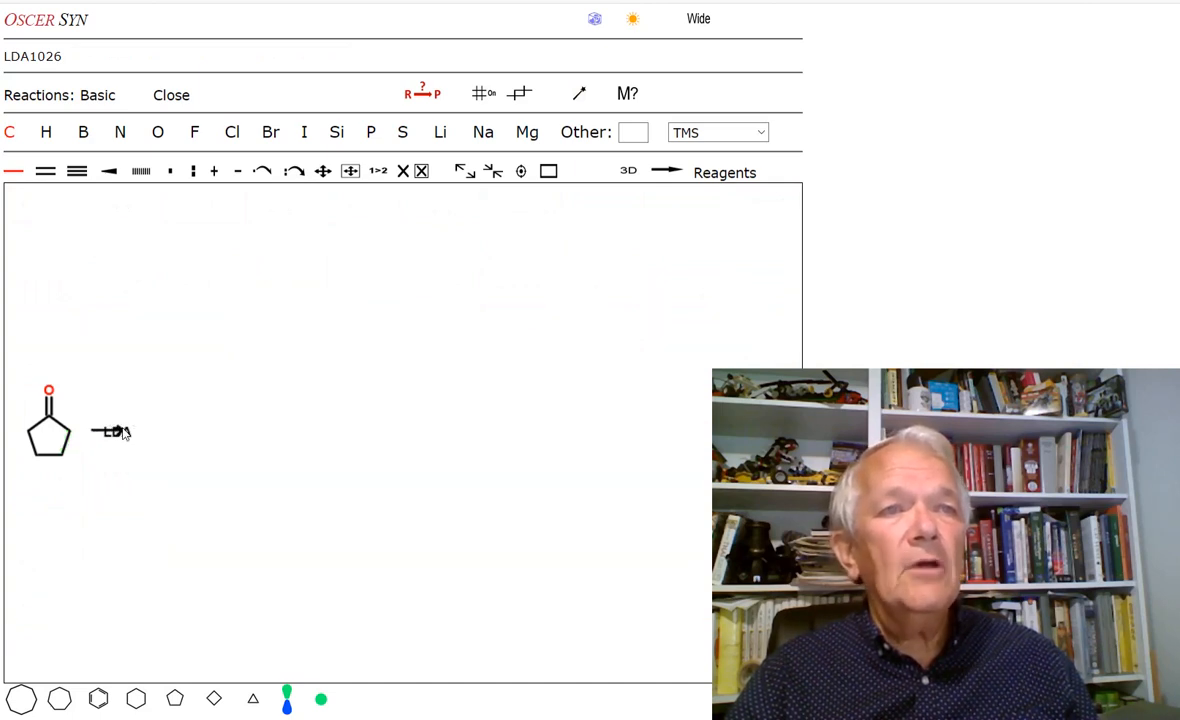
left_click(137, 432)
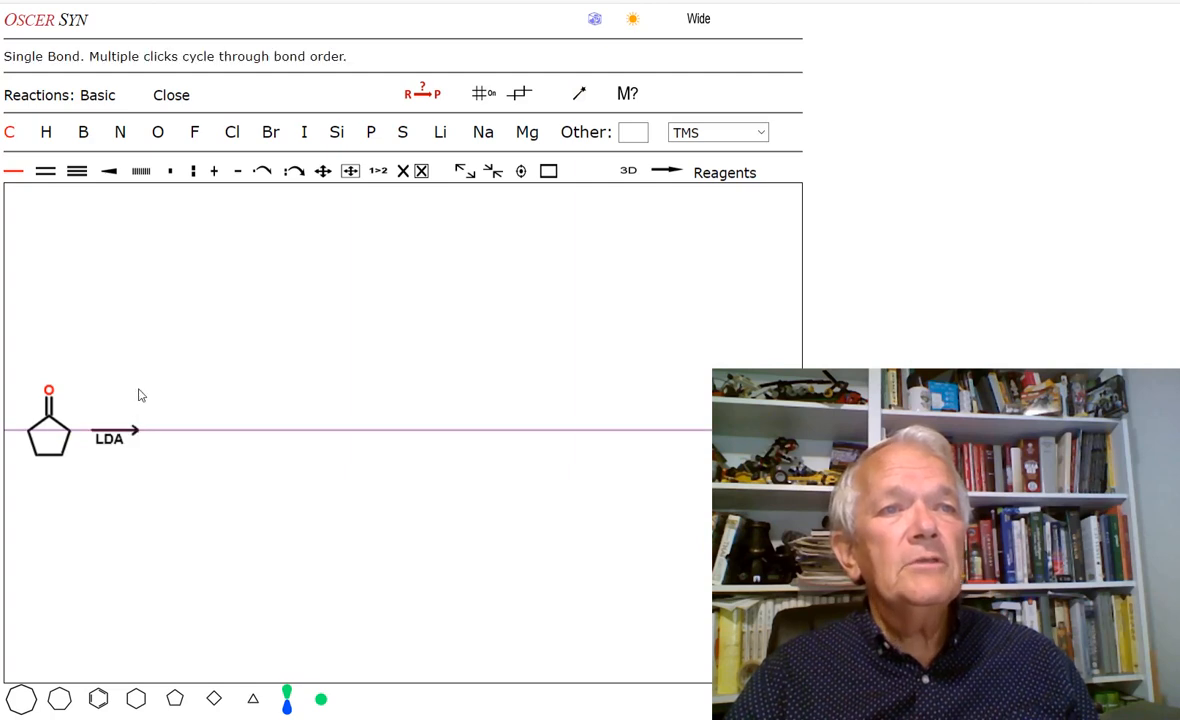
left_click(422, 96)
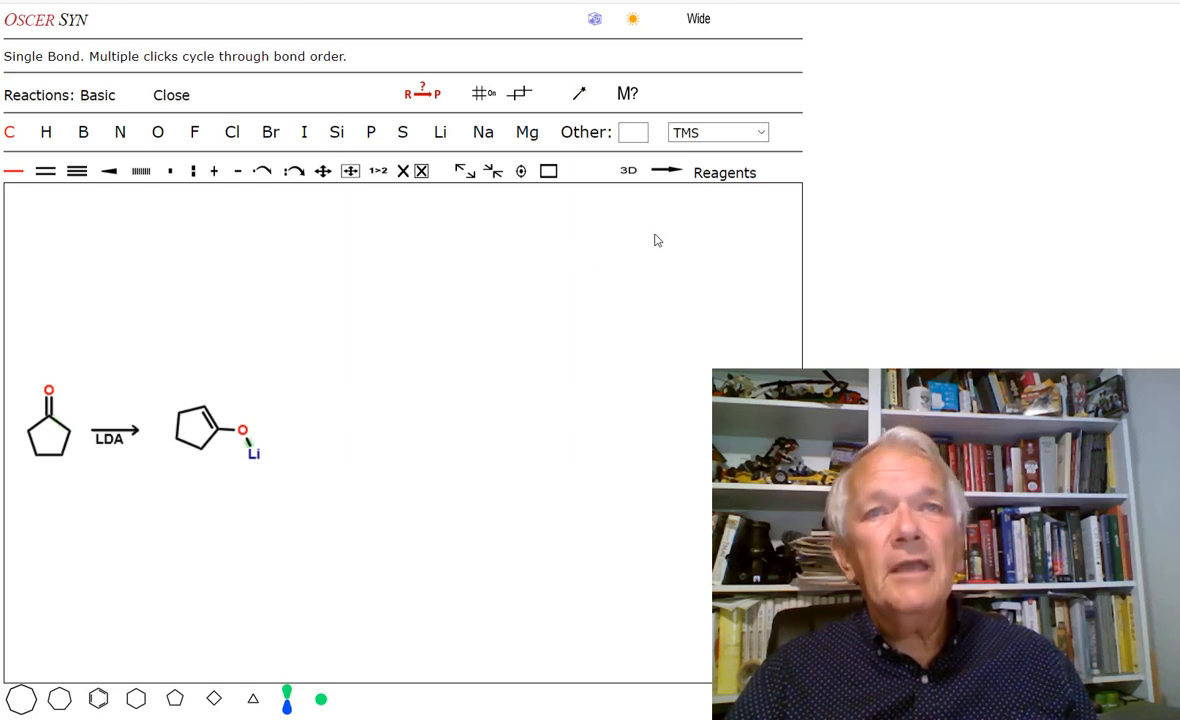
Step: Add a plain rightward reaction arrow after the lithium enolate, draw bromoethane above it, and generate the alkylation product
left_click(668, 172)
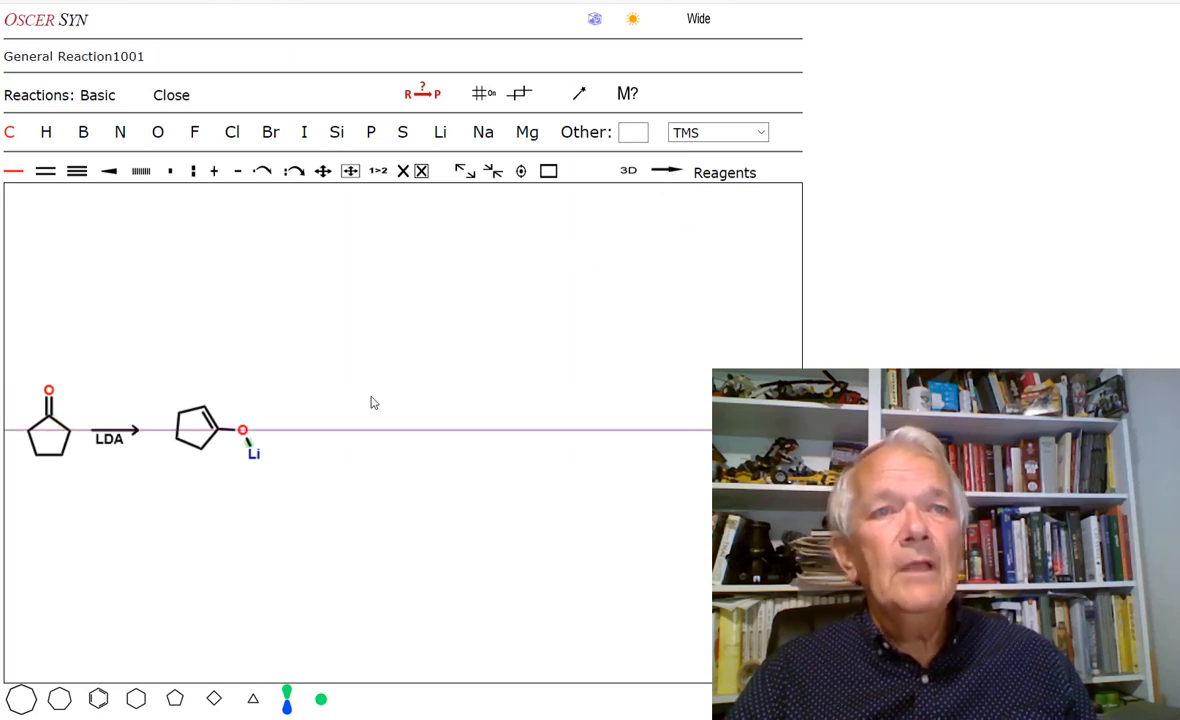
left_click(285, 433)
left_click_drag(285, 432, 364, 432)
left_click(270, 132)
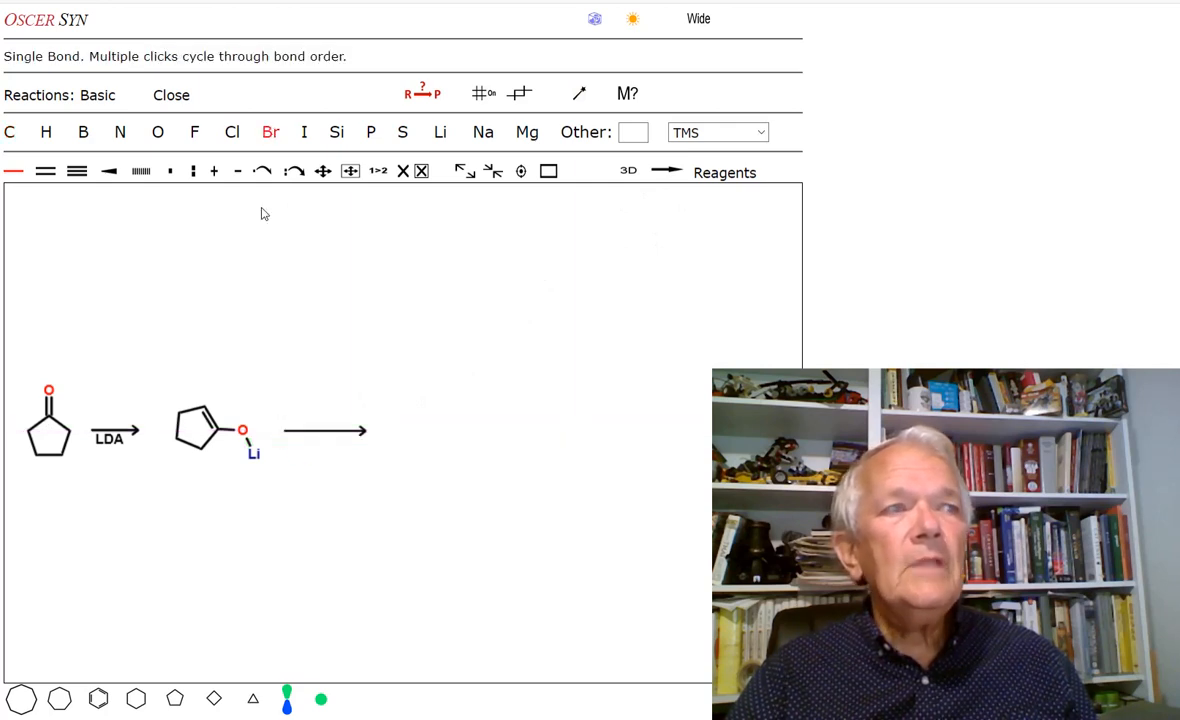
left_click(290, 415)
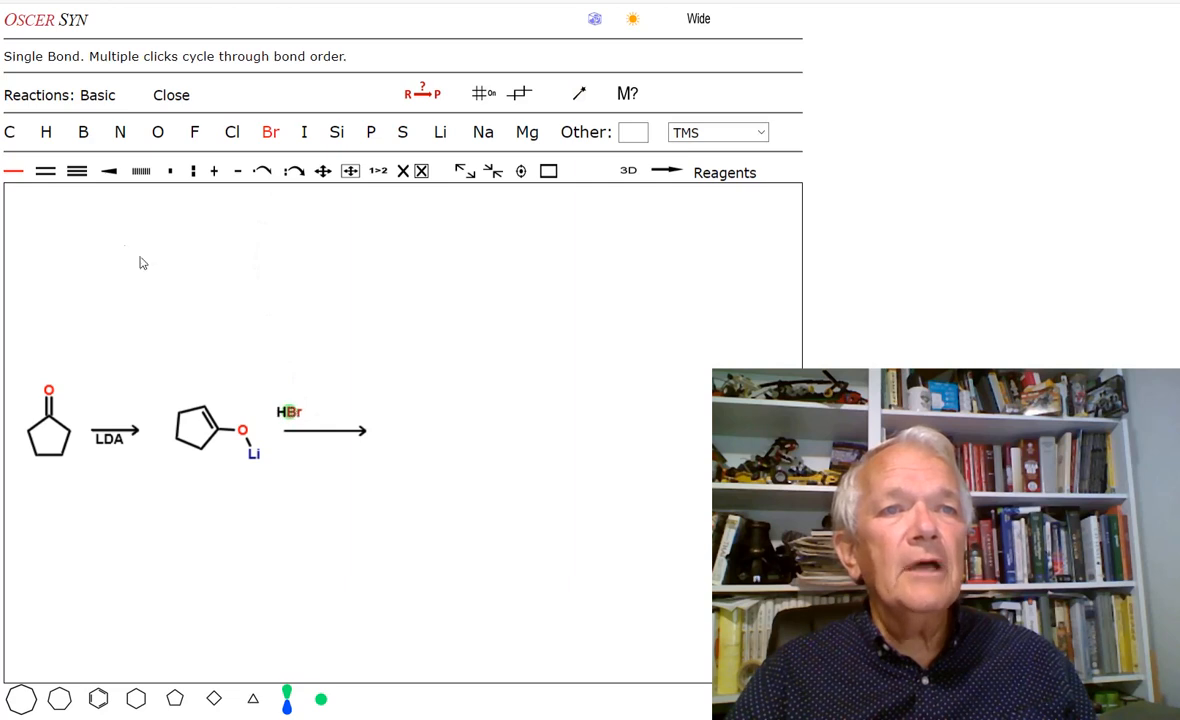
left_click(10, 134)
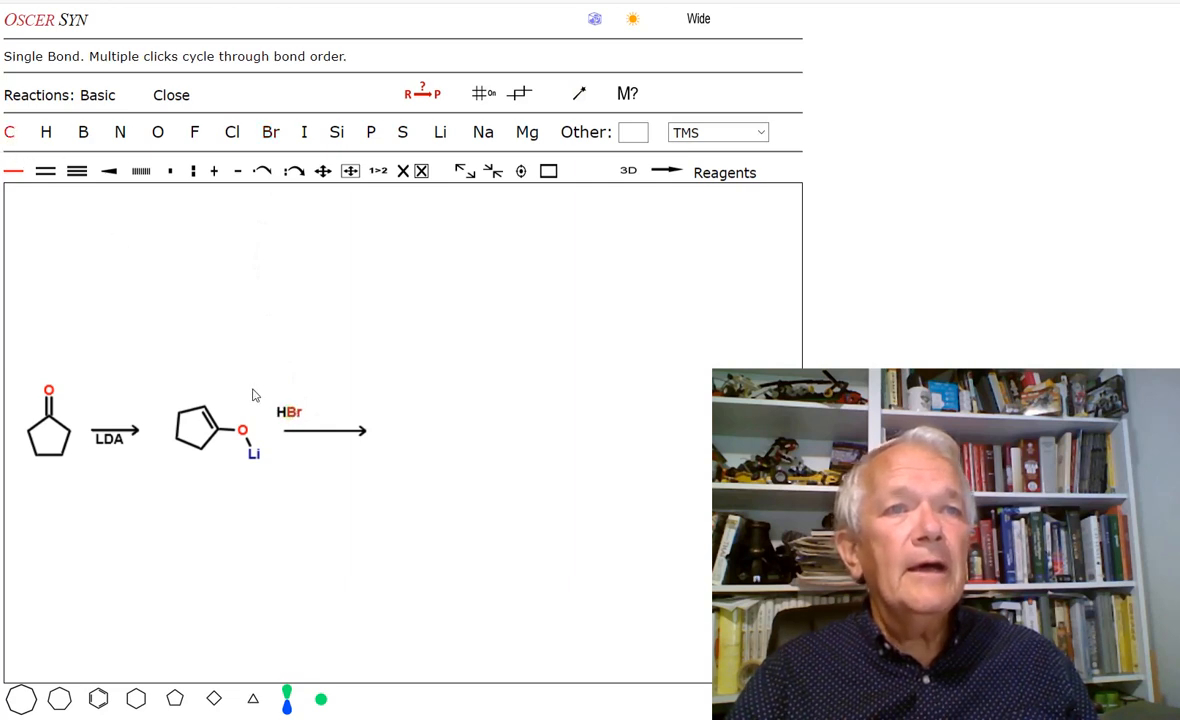
left_click_drag(289, 411, 340, 412)
left_click(424, 90)
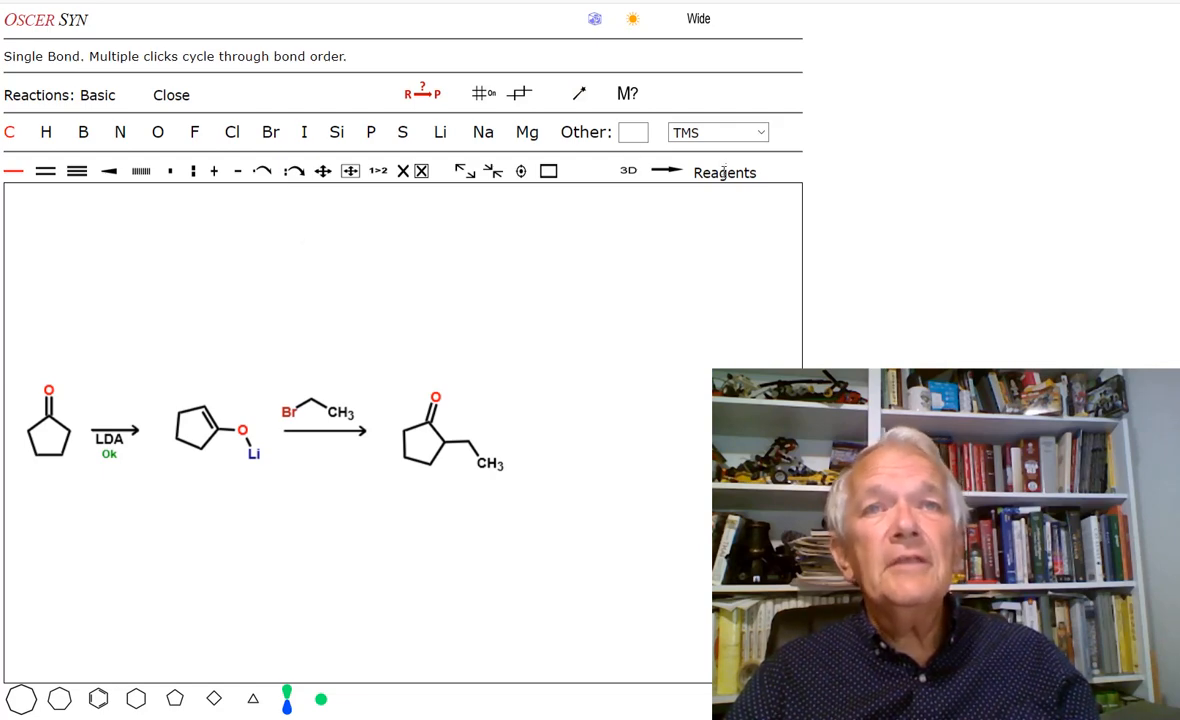
Step: Place a downward LDA reaction arrow below the 2-ethylcyclopentanone and generate its lithium enolate
left_click(722, 176)
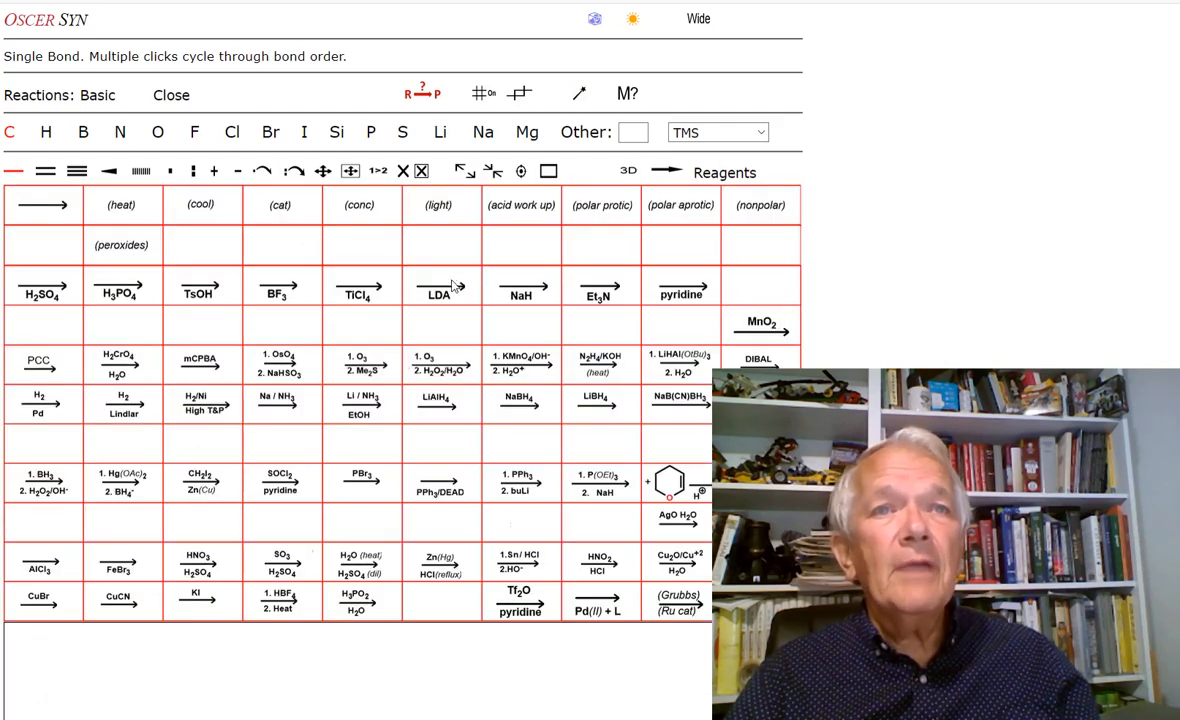
left_click(420, 268)
left_click(431, 490)
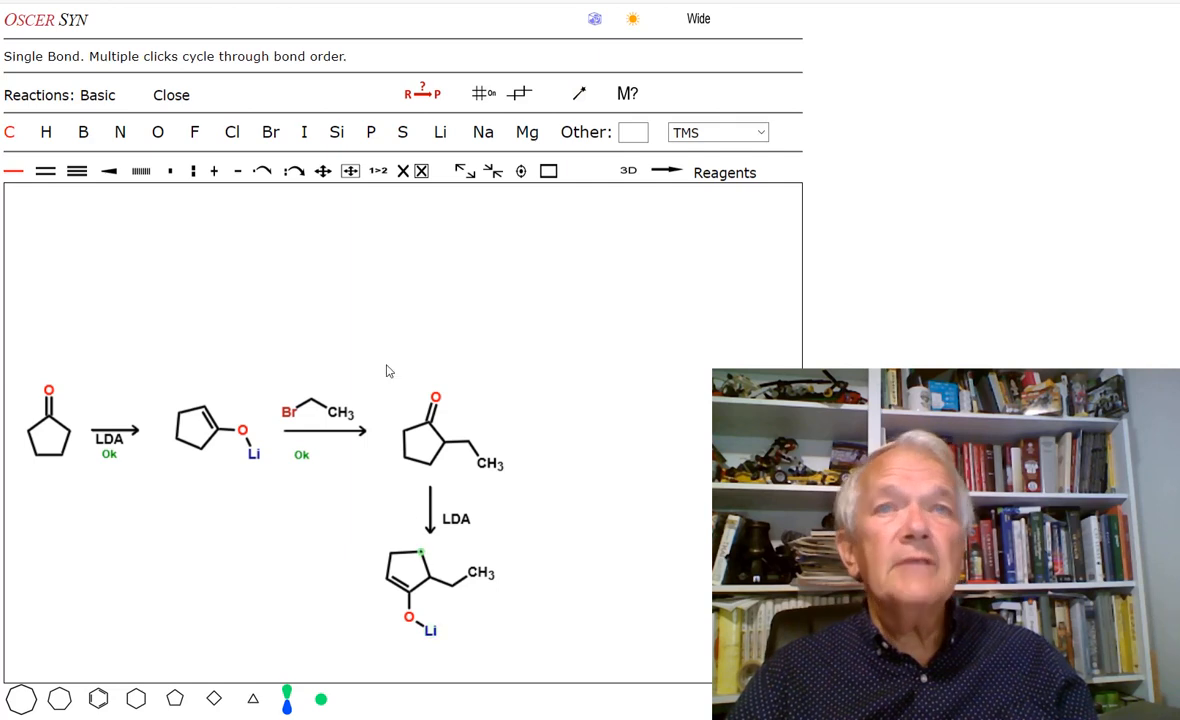
Step: Add a leftward reaction arrow from the lower ethyl-substituted enolate, draw benzyl bromide beneath it, and generate the product
left_click(665, 173)
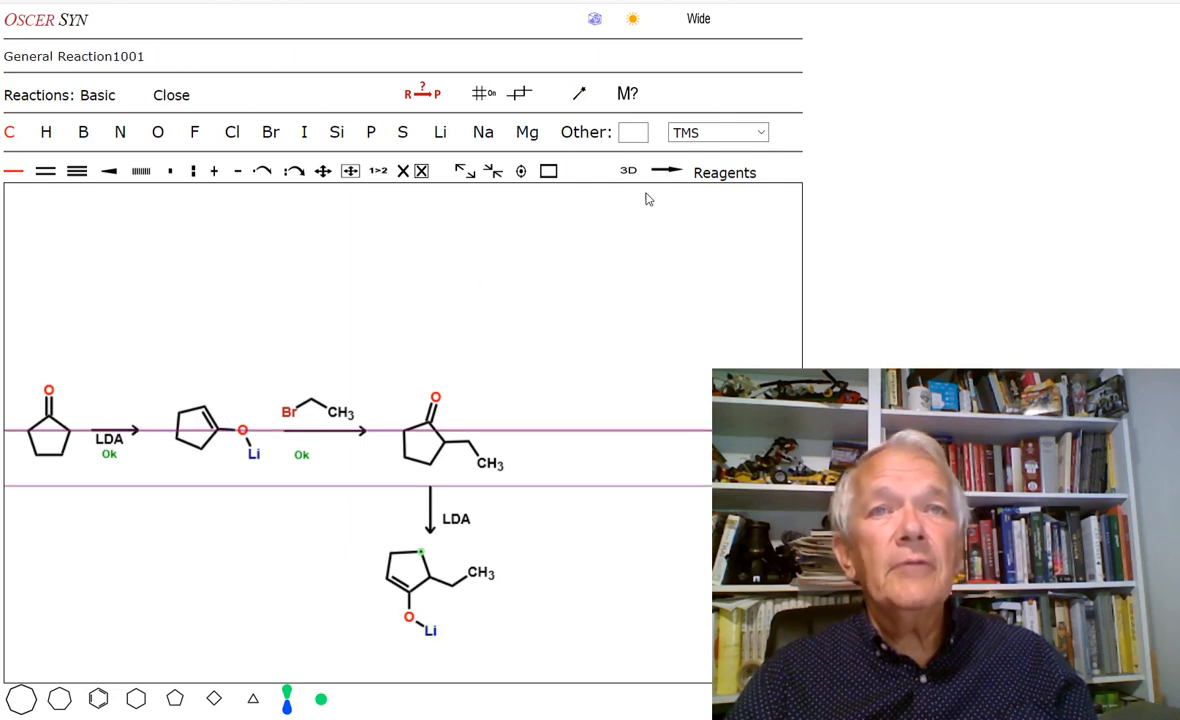
left_click_drag(352, 571, 272, 570)
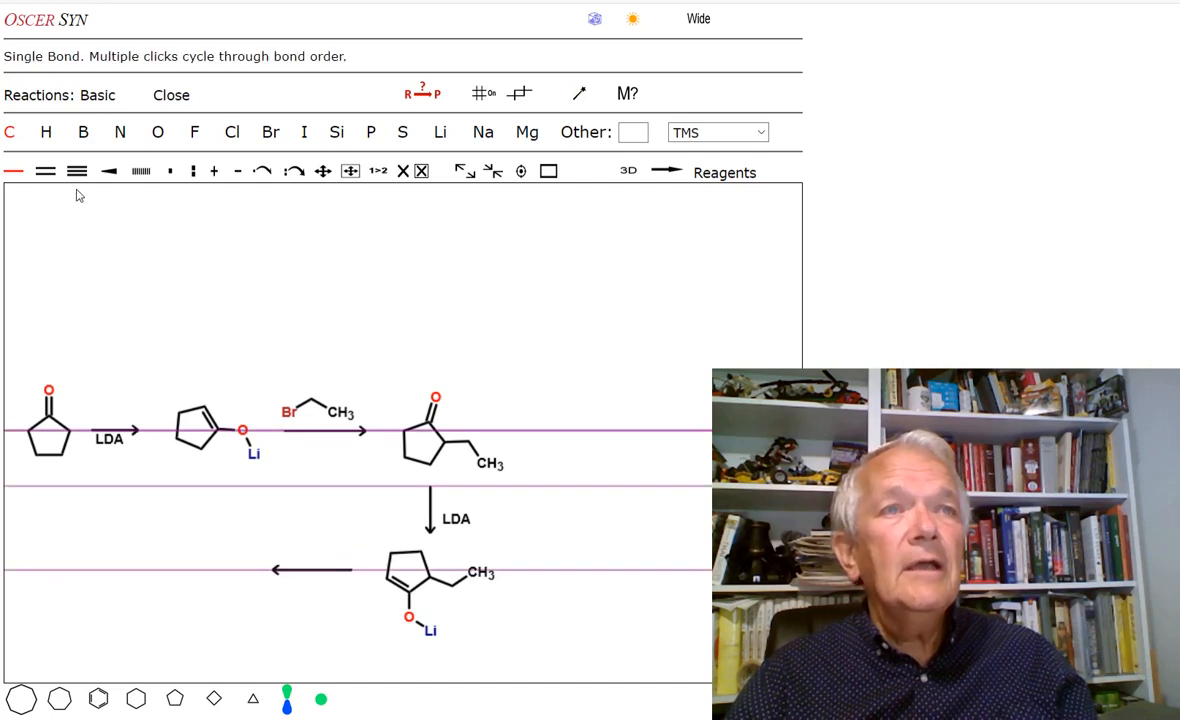
left_click(98, 697)
left_click(284, 612)
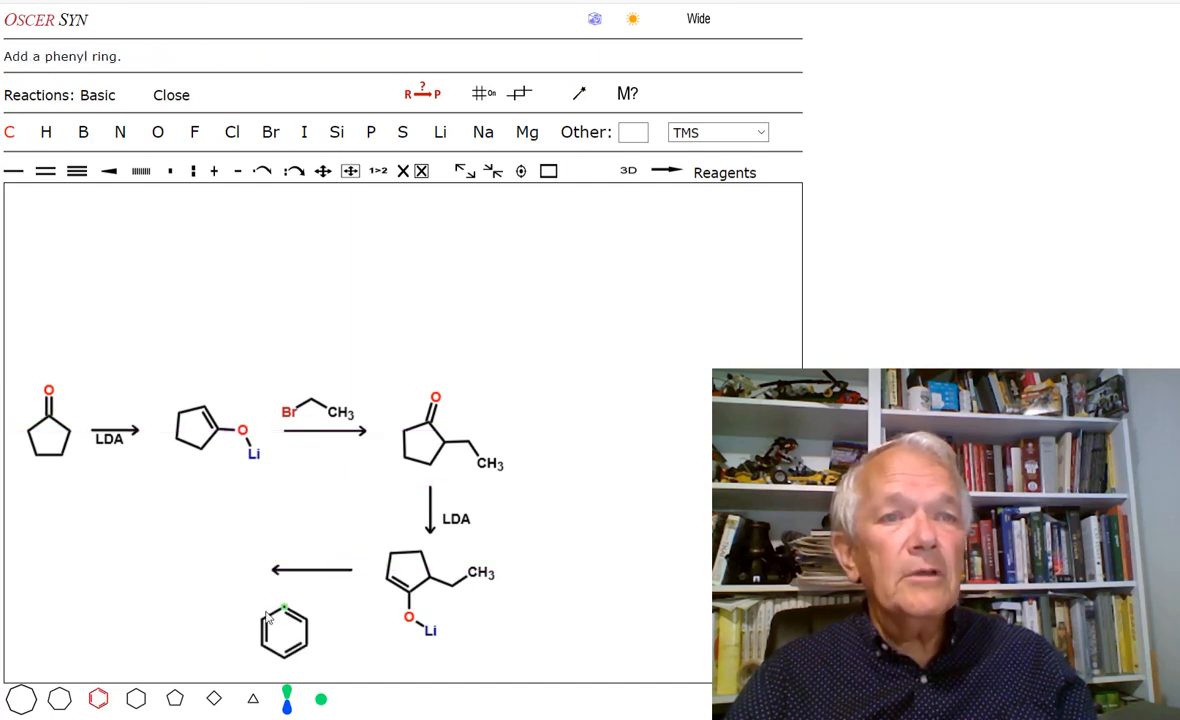
left_click(15, 171)
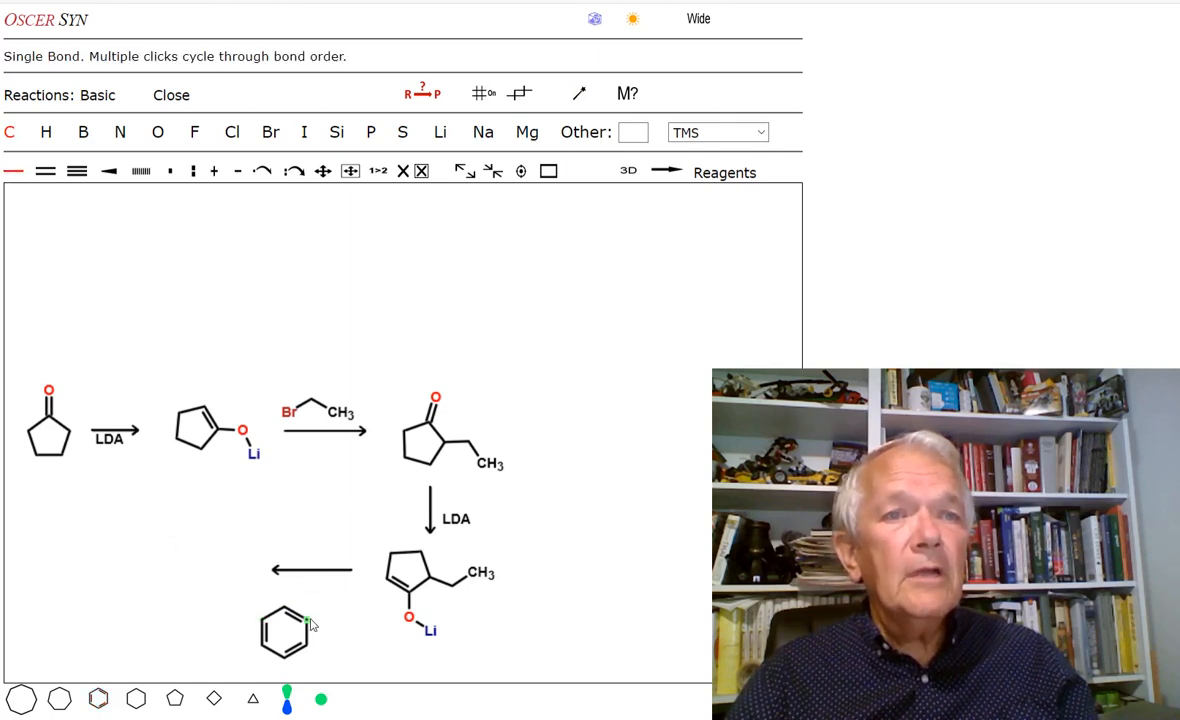
left_click_drag(309, 621, 329, 611)
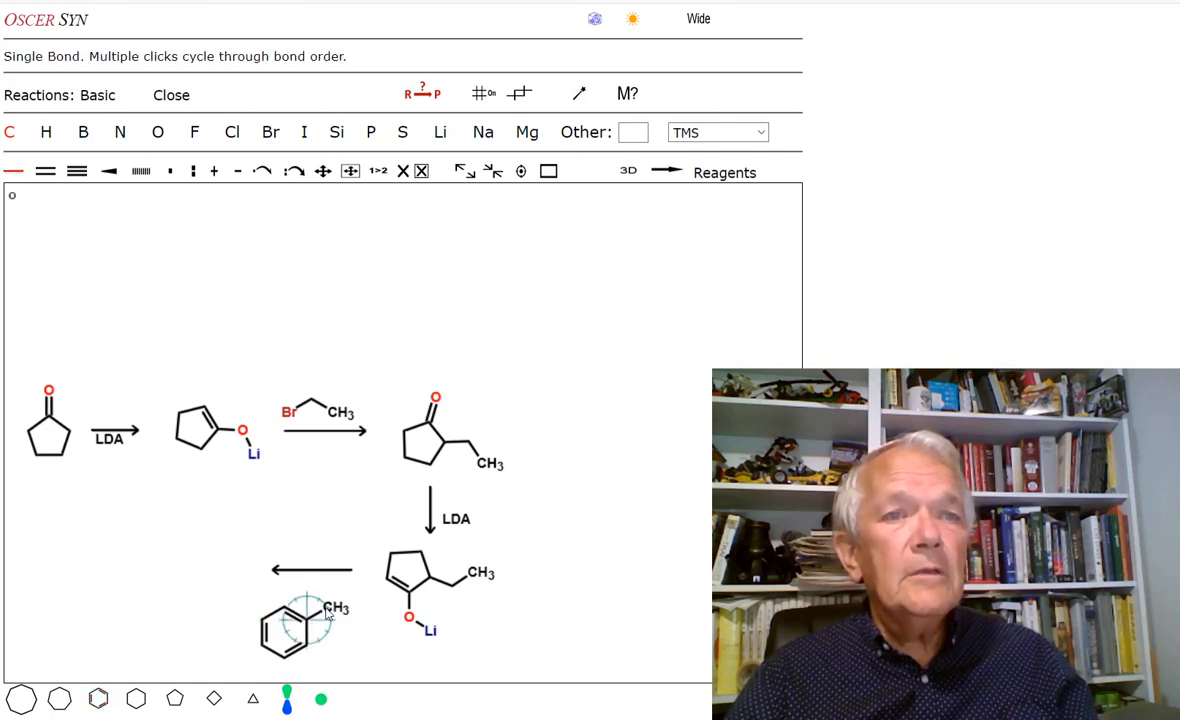
left_click(268, 131)
left_click_drag(330, 606, 355, 620)
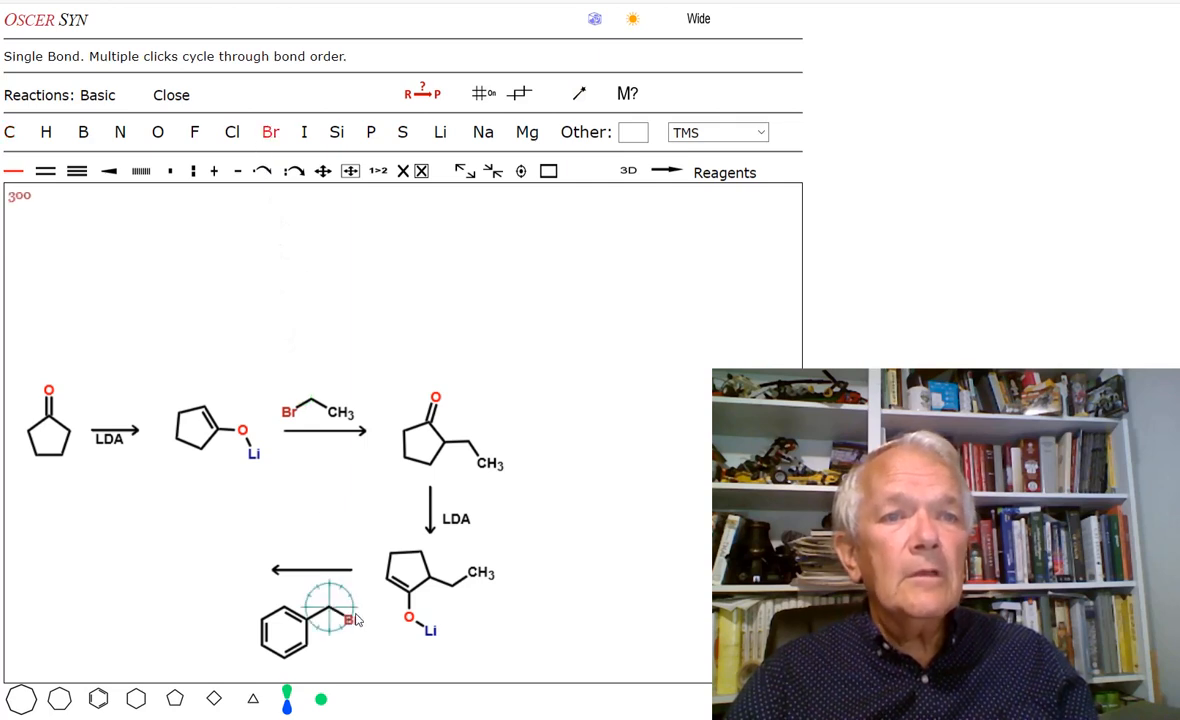
left_click(422, 97)
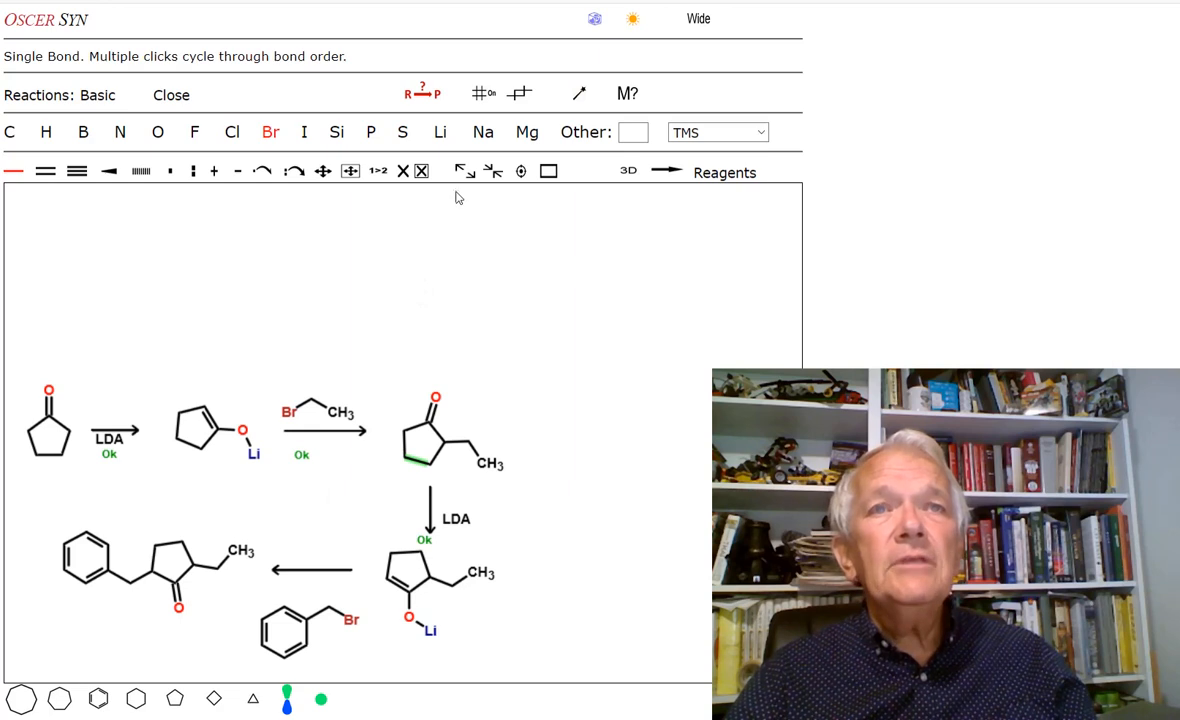
Step: Draw the TMS–Cl reagent to the right of the 2-ethylcyclopentanone
left_click(759, 132)
left_click(703, 428)
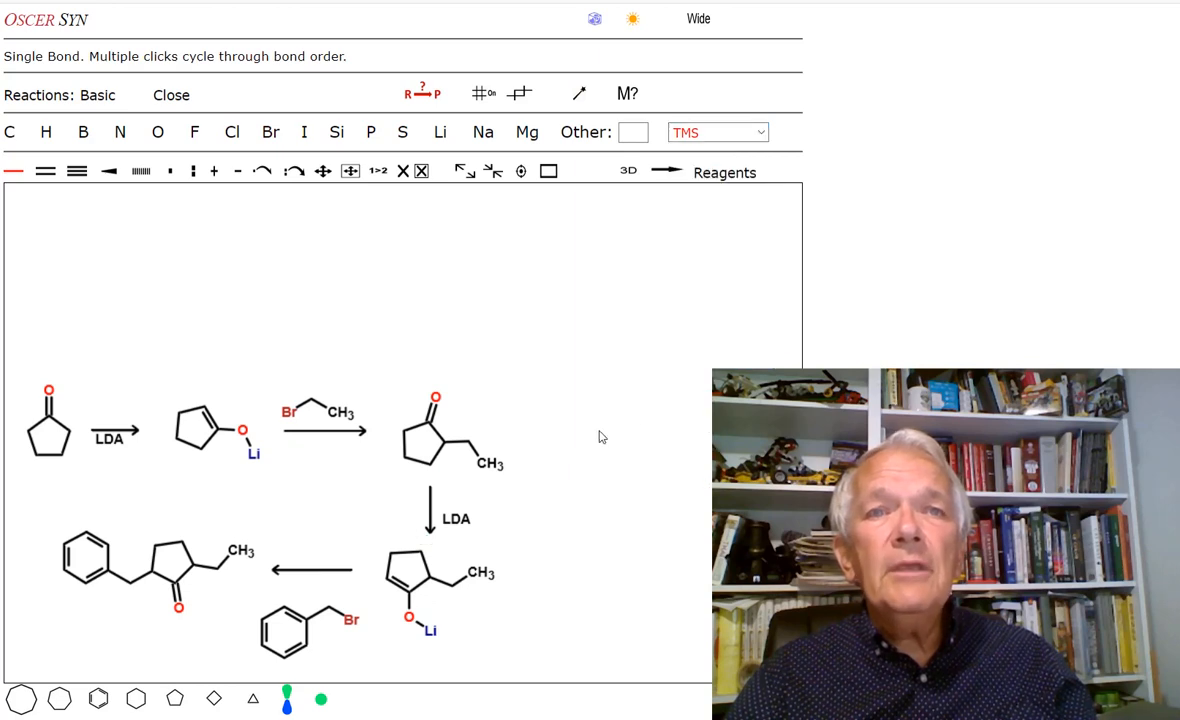
left_click(529, 414)
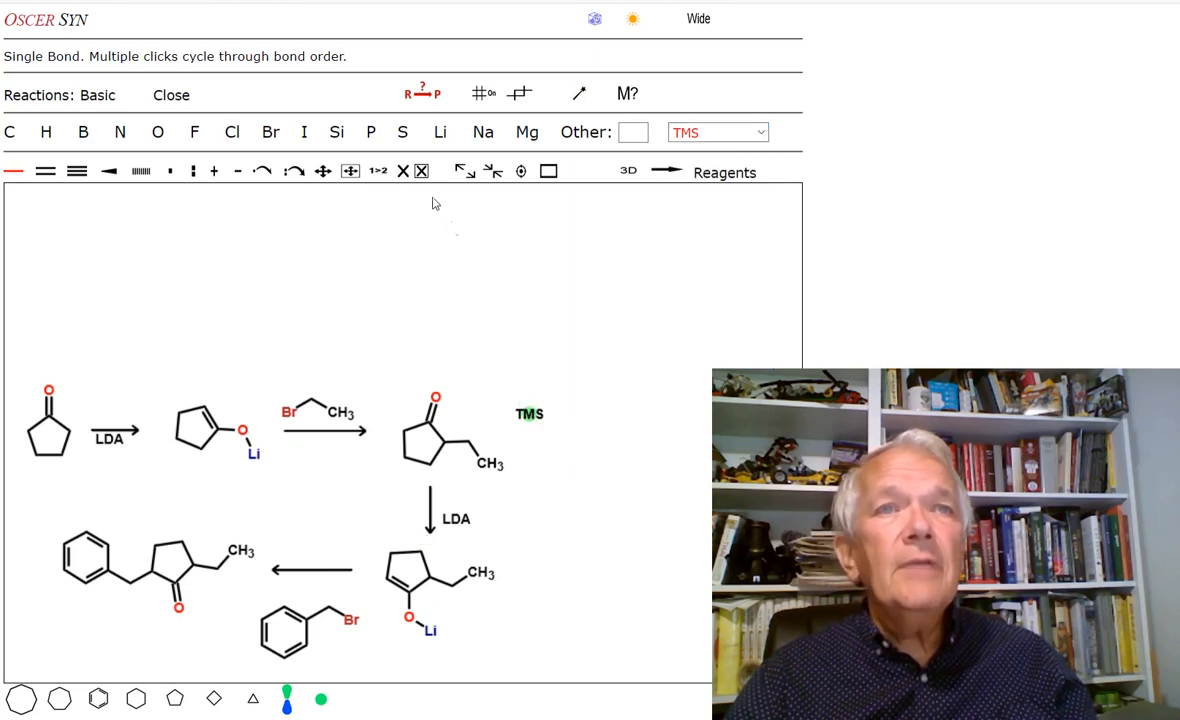
left_click(231, 132)
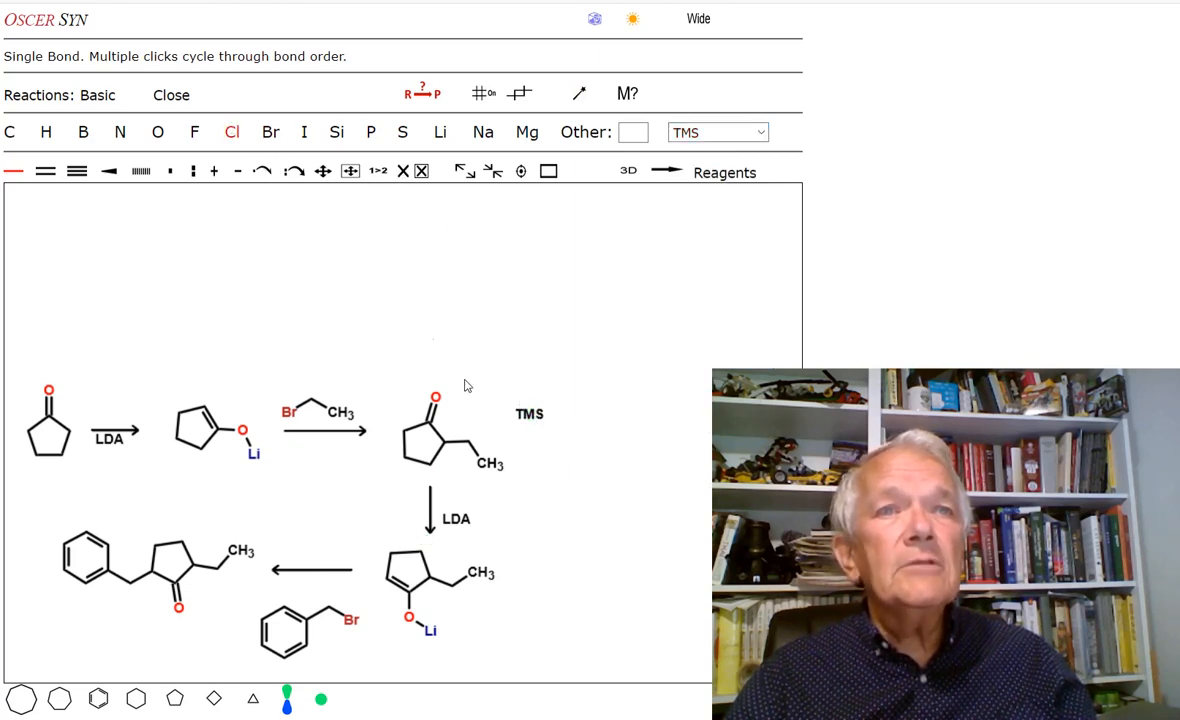
left_click_drag(527, 413, 555, 418)
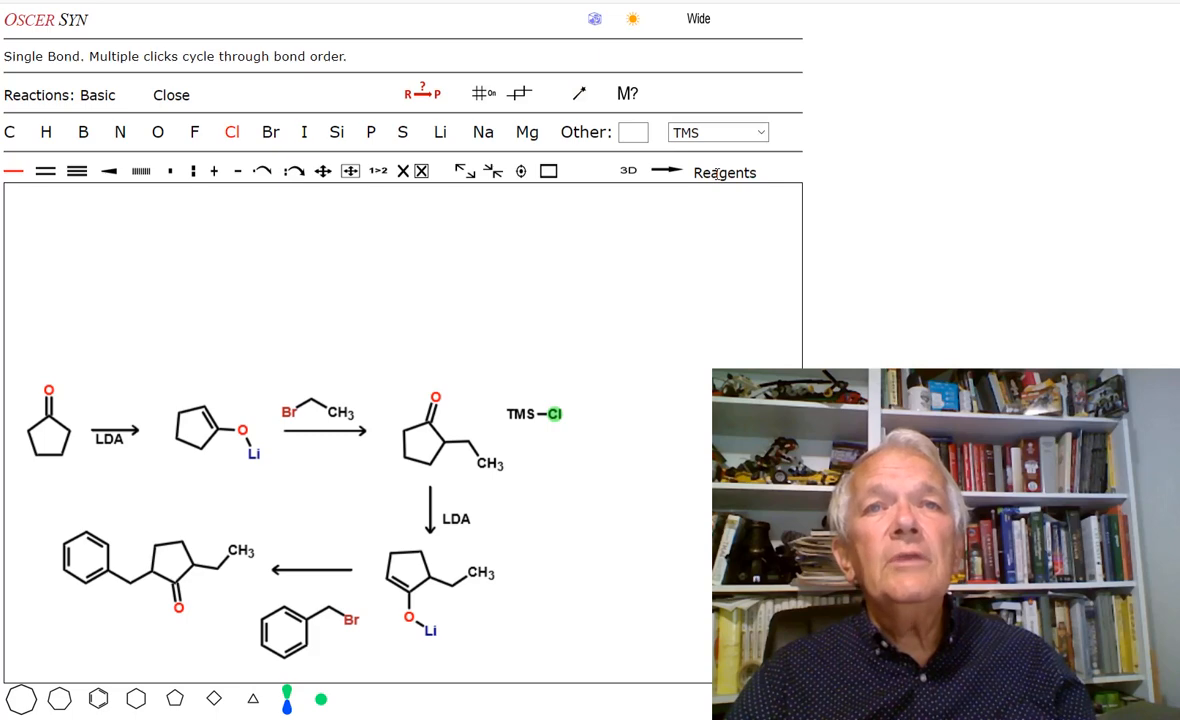
Step: Place a rightward Et3N reaction arrow beneath TMS–Cl and generate the silyl enol ether
left_click(725, 173)
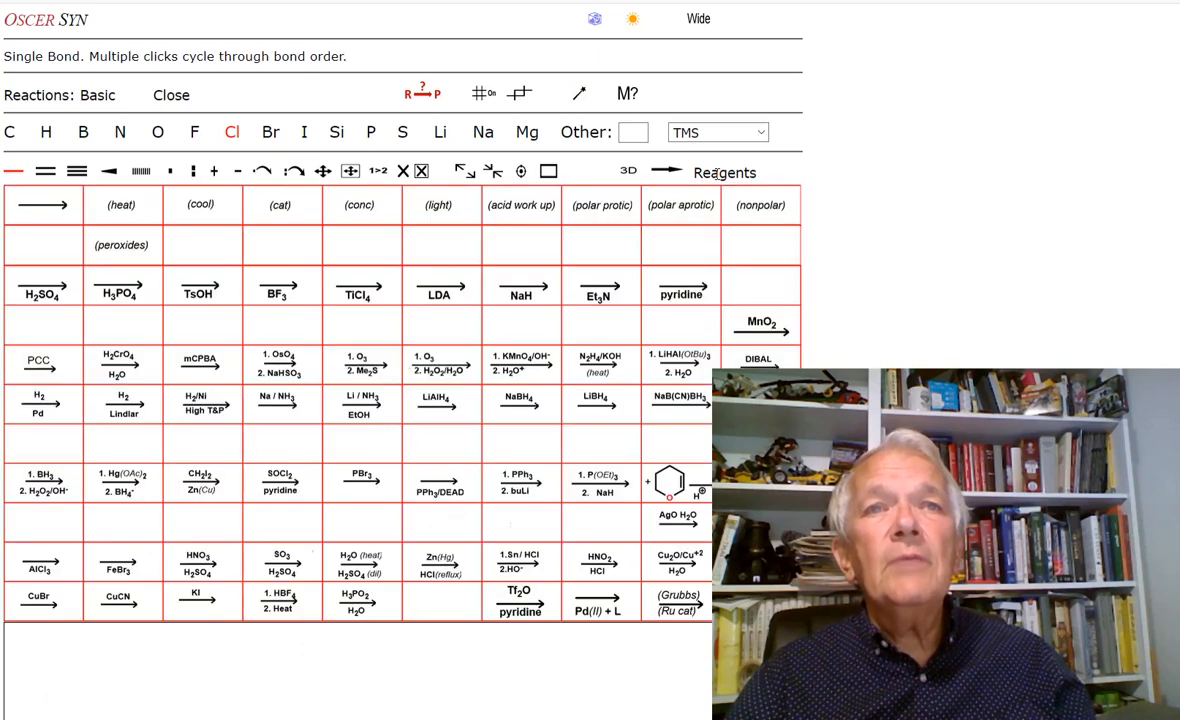
left_click(592, 290)
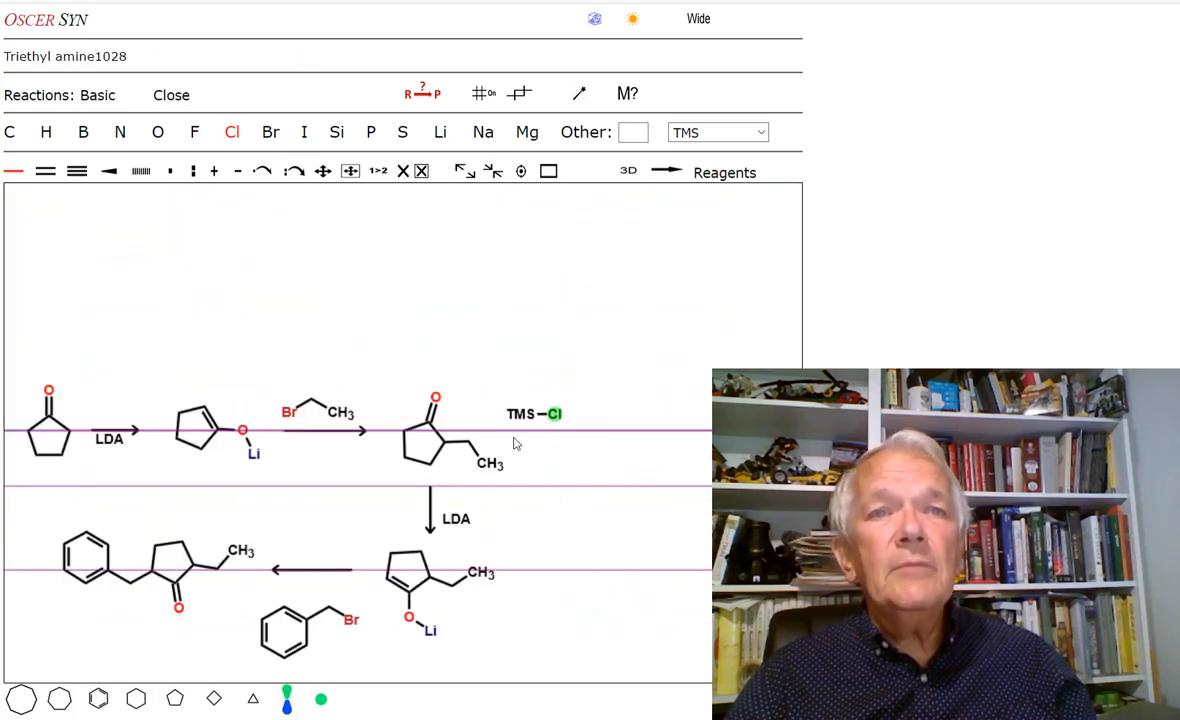
left_click_drag(507, 441, 565, 446)
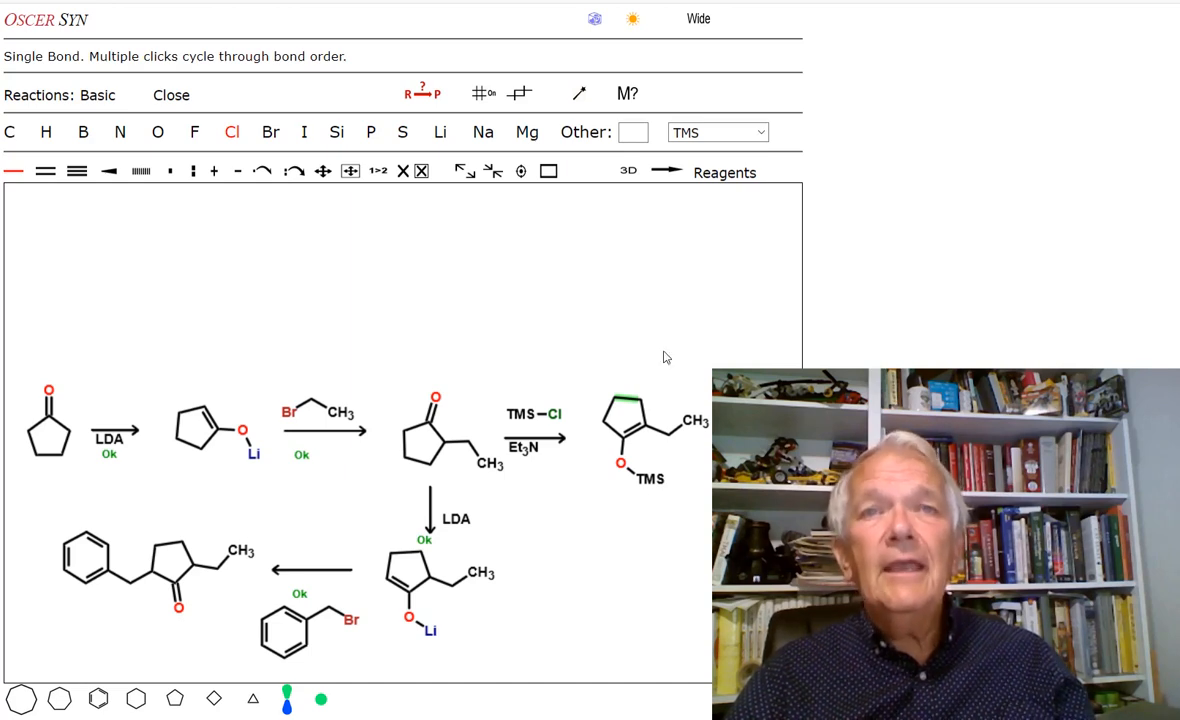
Step: Add an upward reaction arrow above the silyl enol ether, draw methyllithium on it, and generate the lithium enolate
left_click(663, 174)
left_click_drag(634, 384, 632, 322)
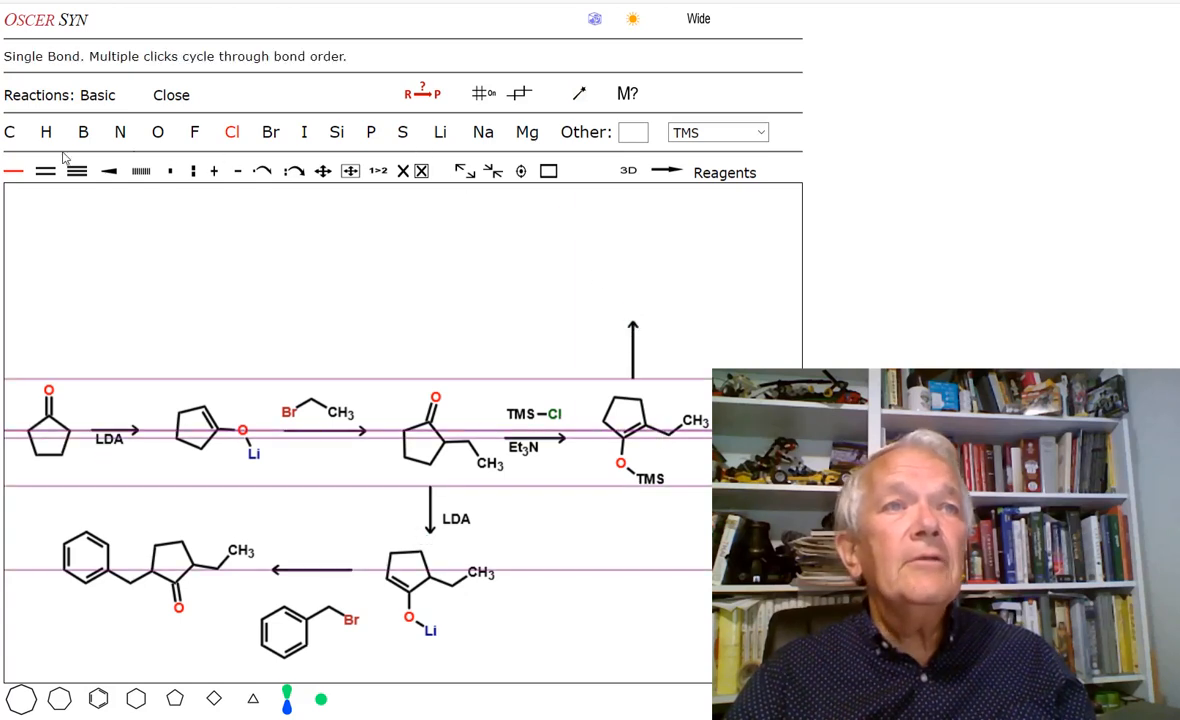
left_click(10, 130)
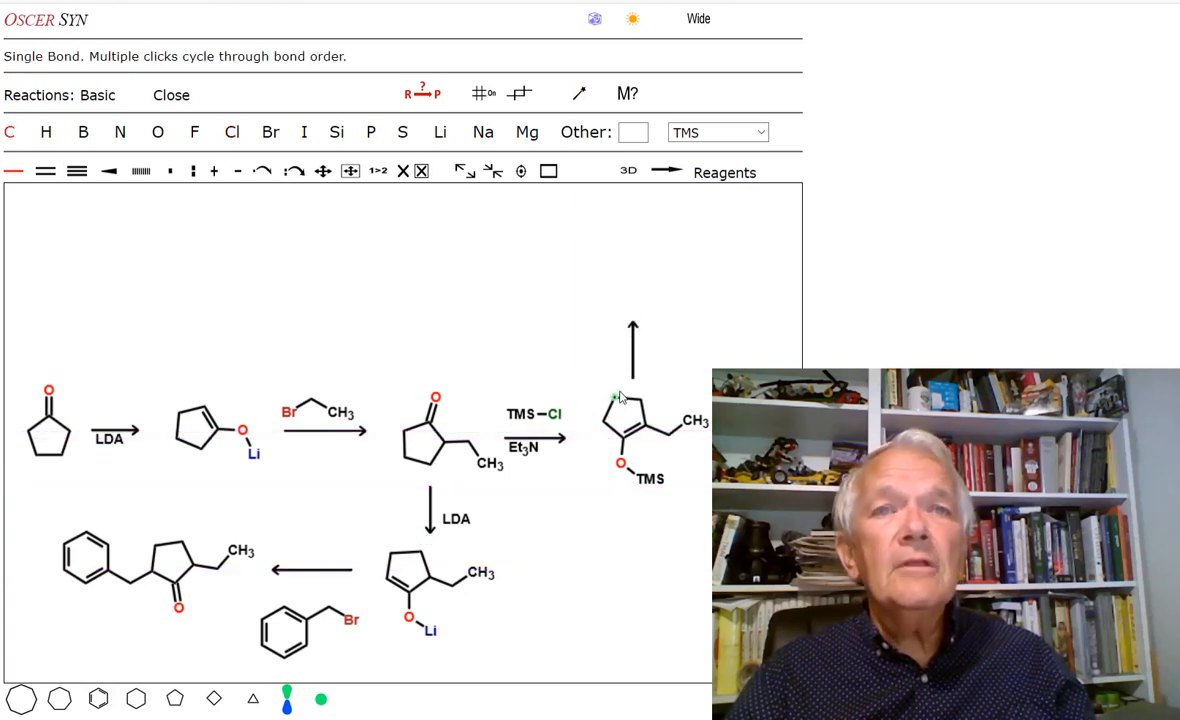
left_click(645, 365)
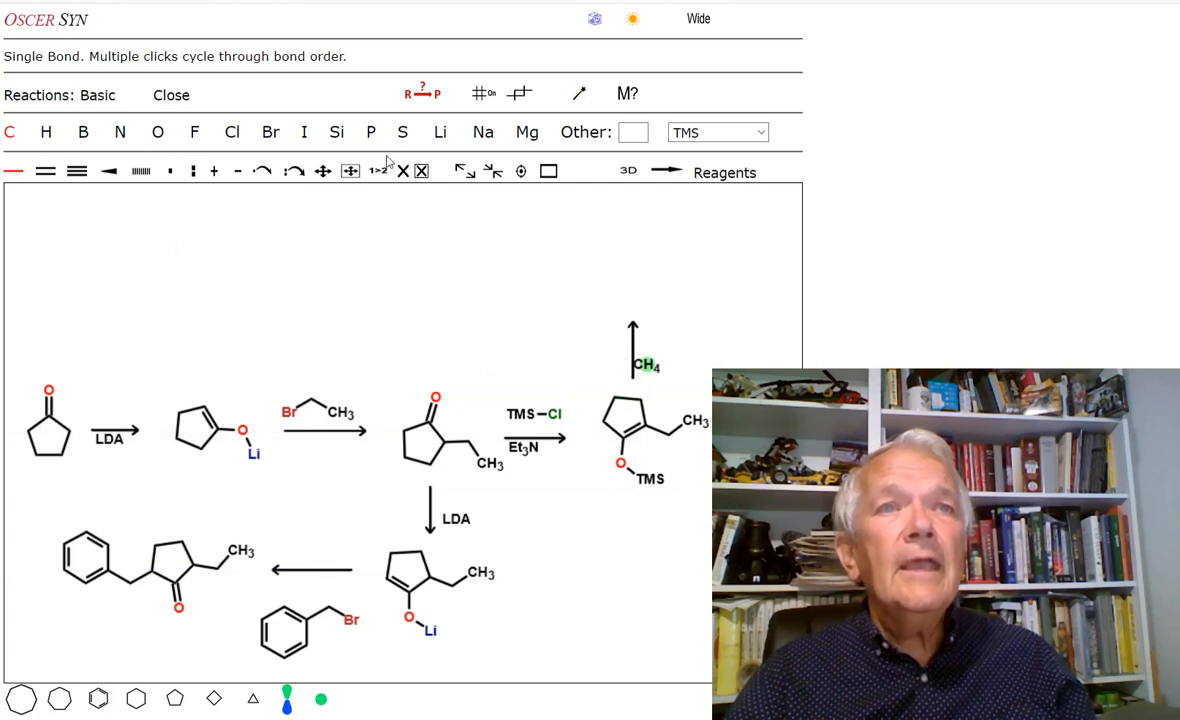
left_click(440, 132)
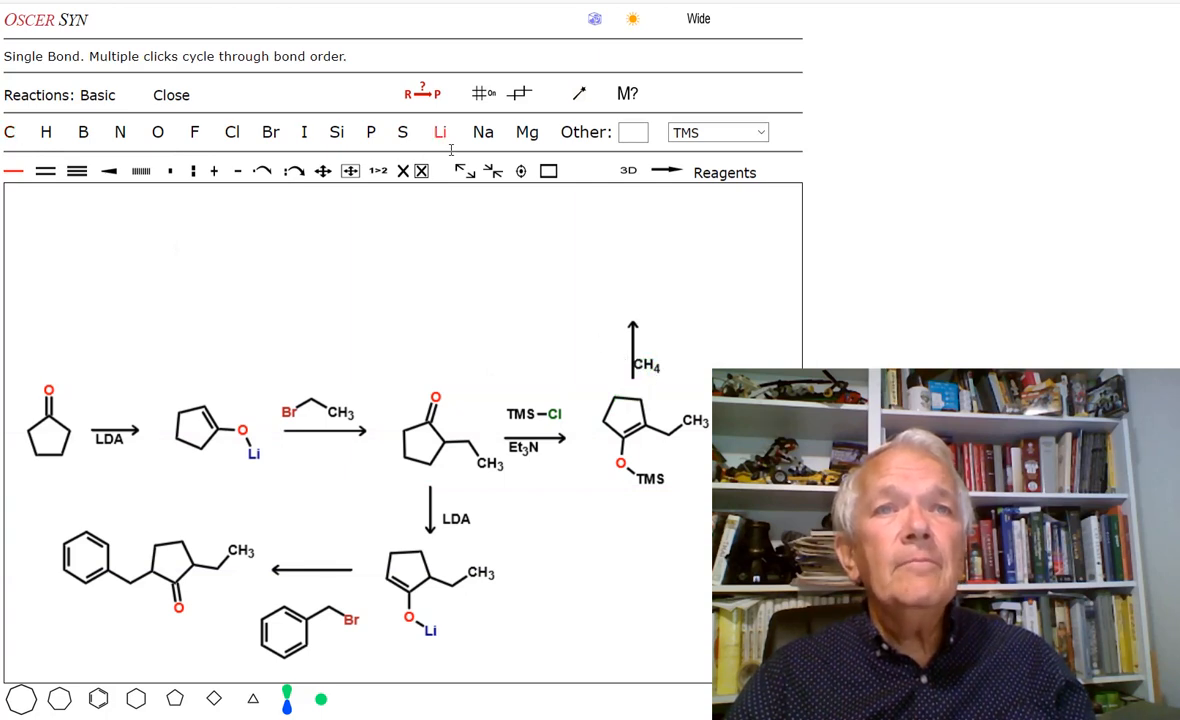
left_click(647, 366)
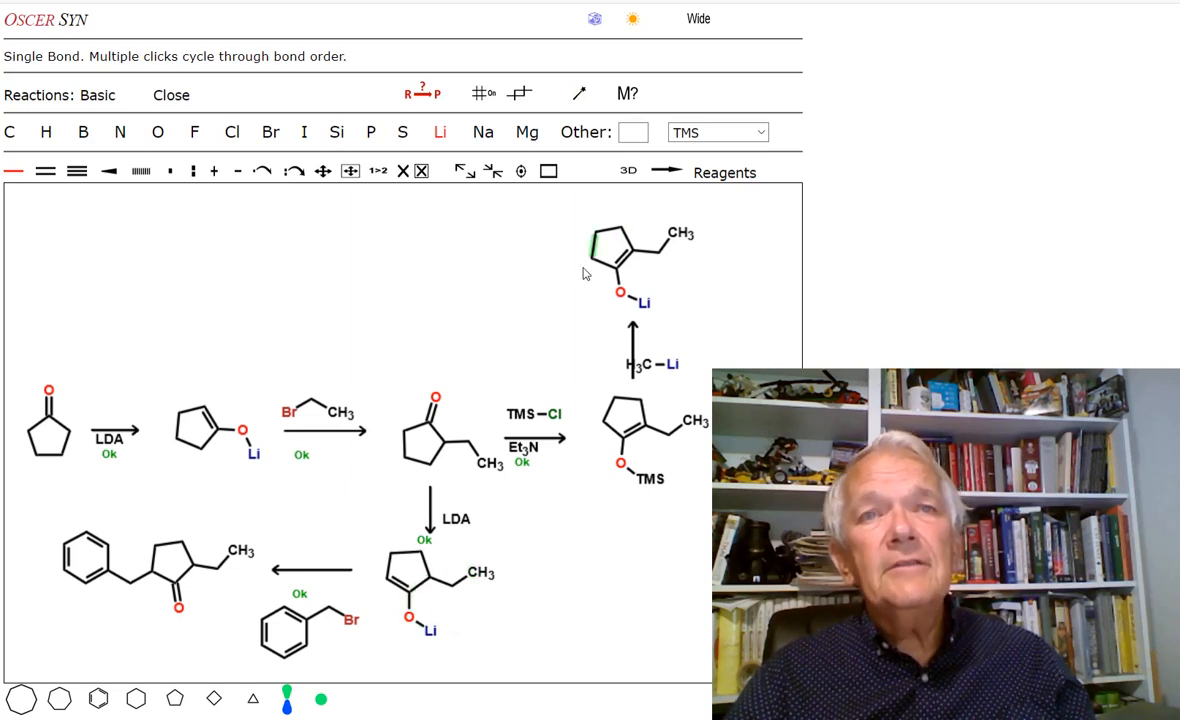
Step: Add a leftward reaction arrow from the upper lithium enolate and draw 1-bromopropane beneath it
left_click(670, 172)
left_click_drag(550, 253, 433, 253)
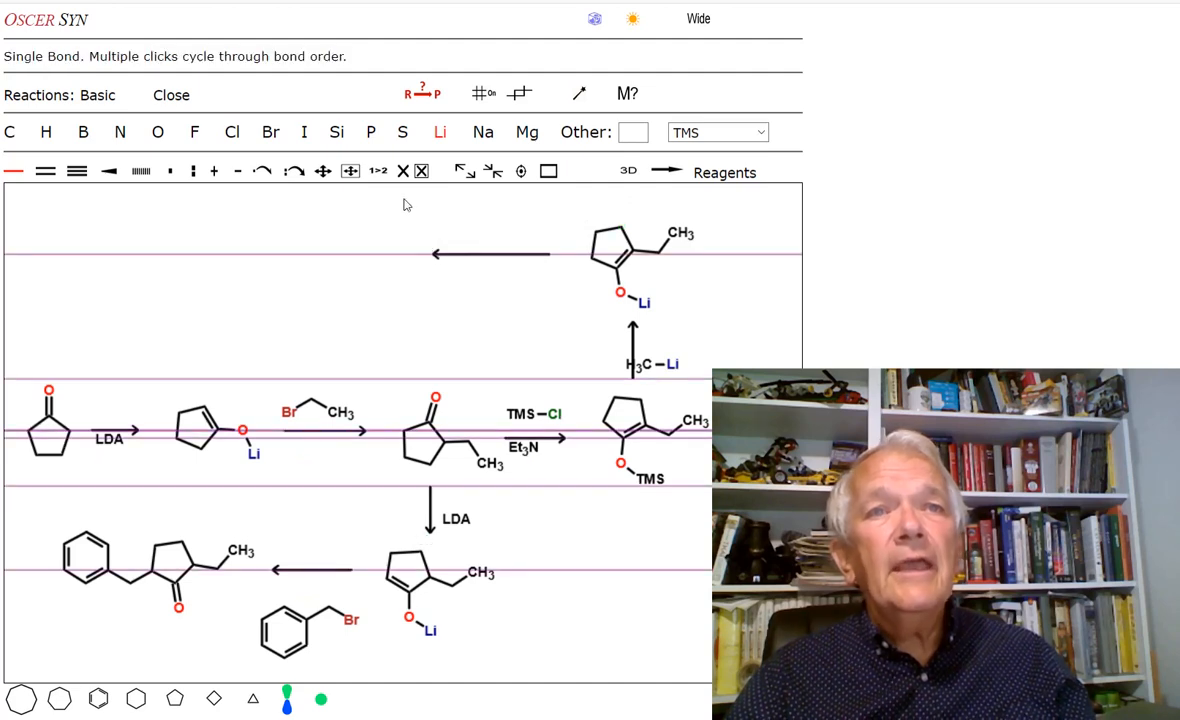
left_click(270, 131)
left_click(452, 296)
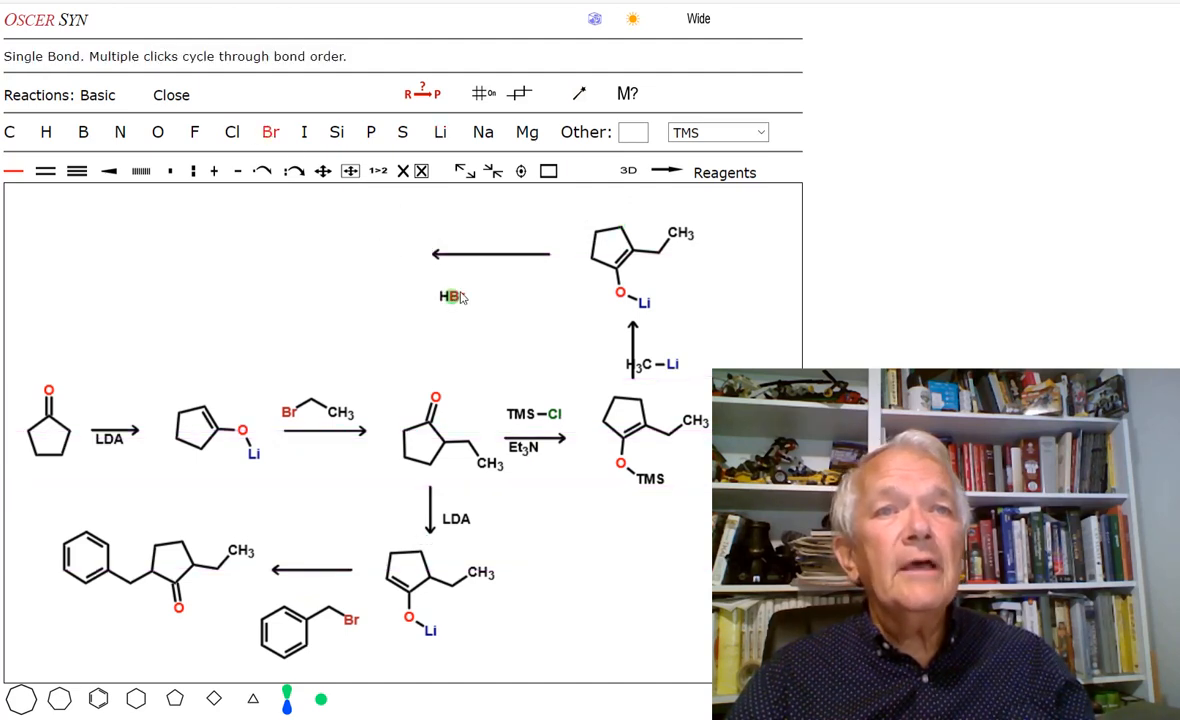
left_click(12, 130)
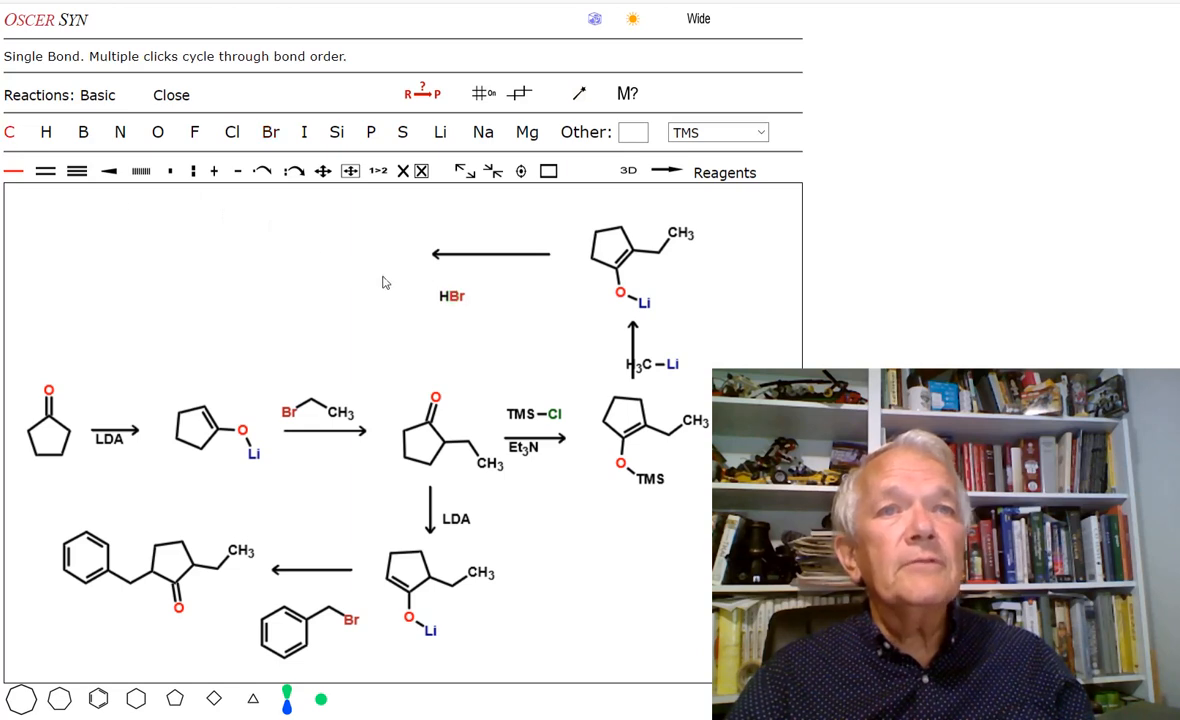
mouse_move(453, 298)
left_mouse_down()
mouse_move(468, 272)
mouse_move(506, 302)
mouse_move(525, 285)
left_mouse_up()
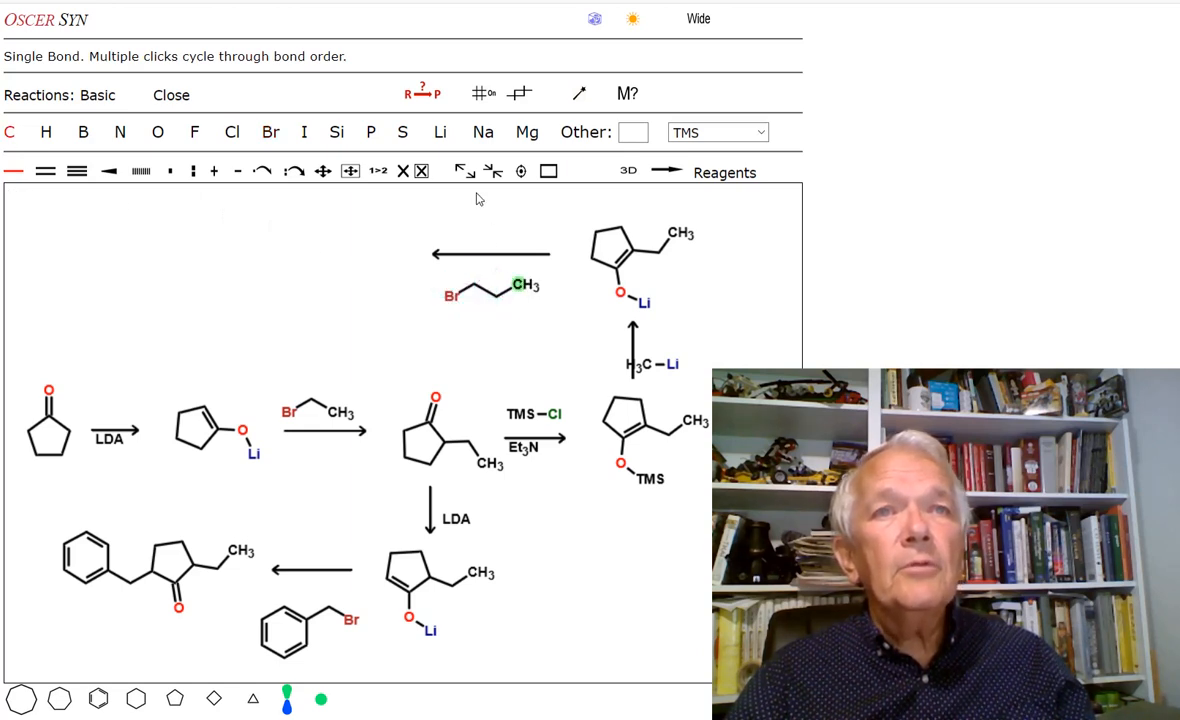